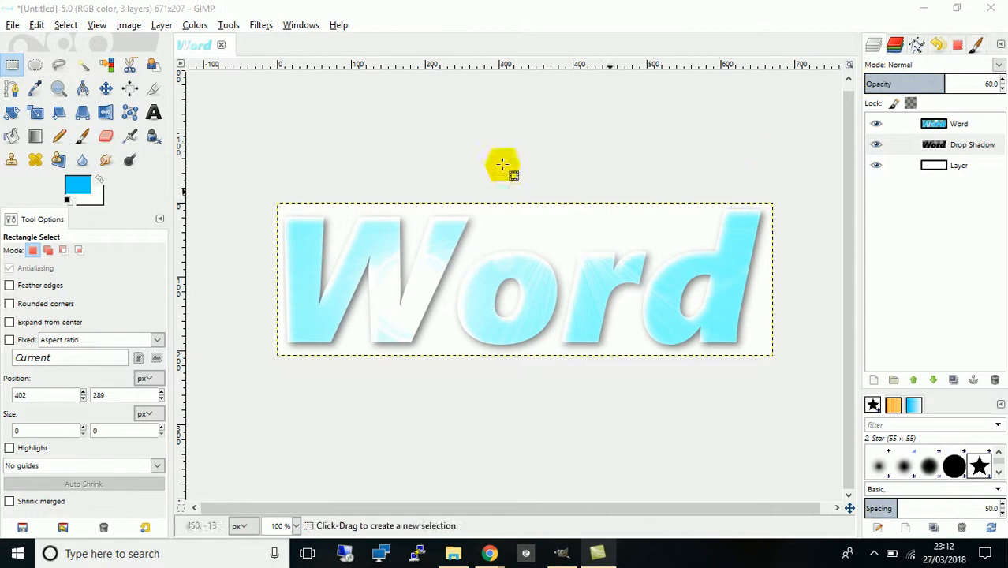
- Create a new image 800 × 400 pixels in size
{"action": "left_click", "coordinate": [13, 25]}
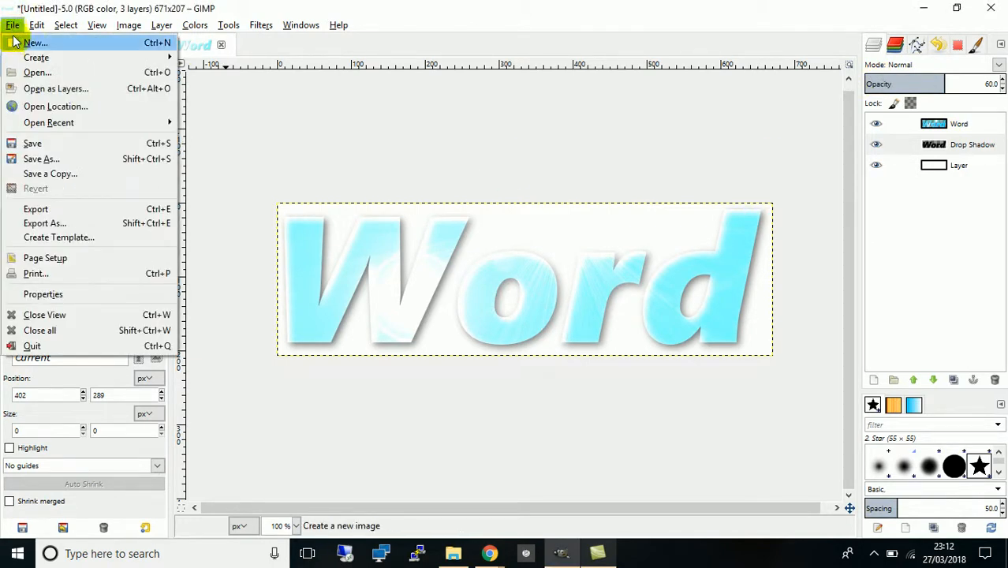
{"action": "left_click", "coordinate": [13, 43]}
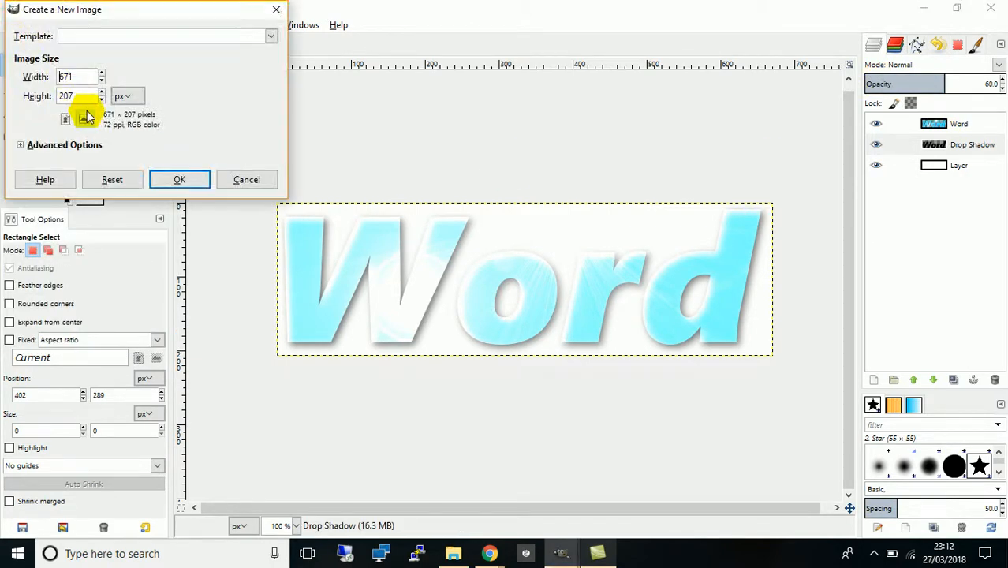
{"action": "left_click", "coordinate": [89, 77]}
{"action": "left_click_drag", "start_coordinate": [89, 77], "coordinate": [45, 79]}
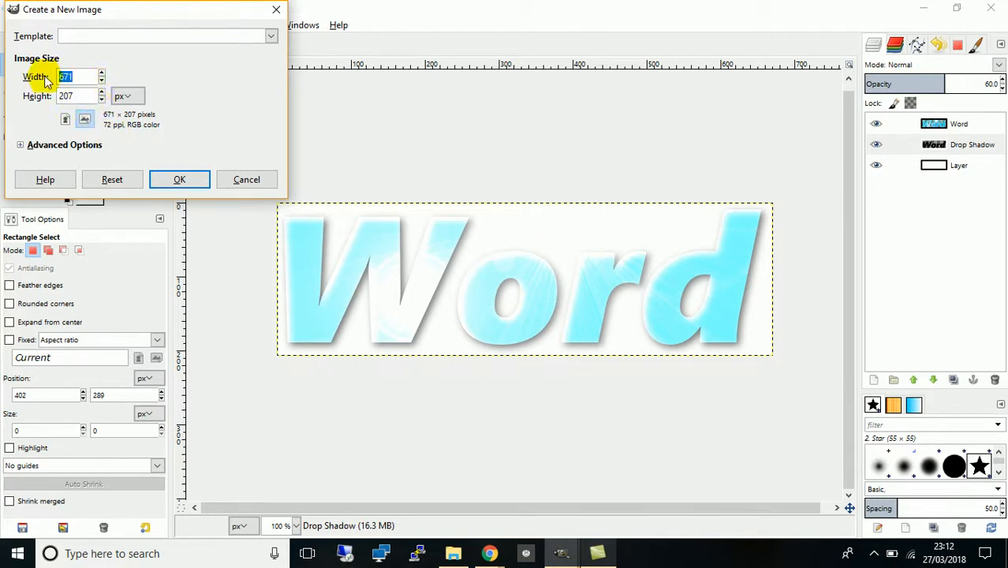
{"action": "type", "text": "800"}
{"action": "left_click_drag", "start_coordinate": [86, 96], "coordinate": [49, 98]}
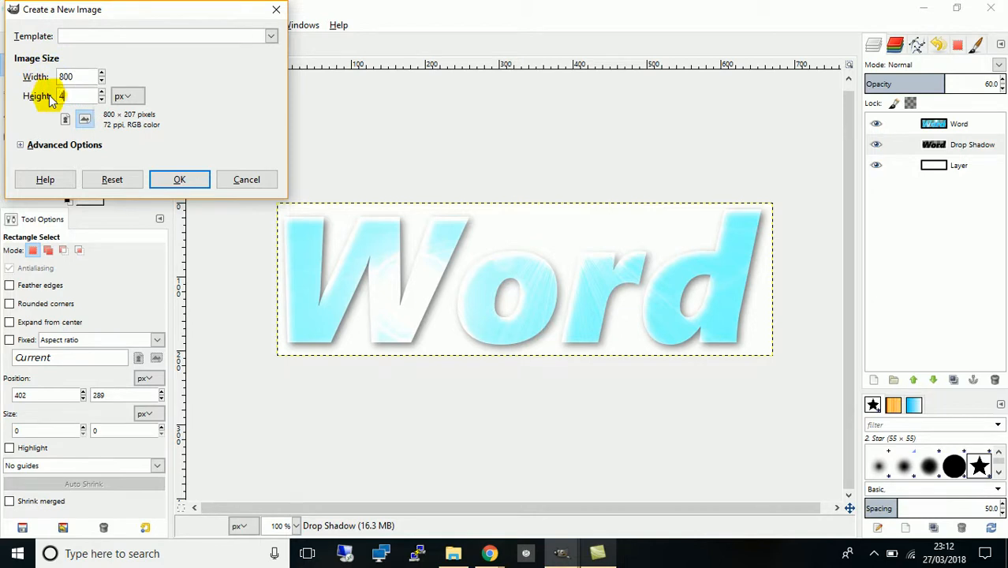
{"action": "left_click", "coordinate": [180, 179]}
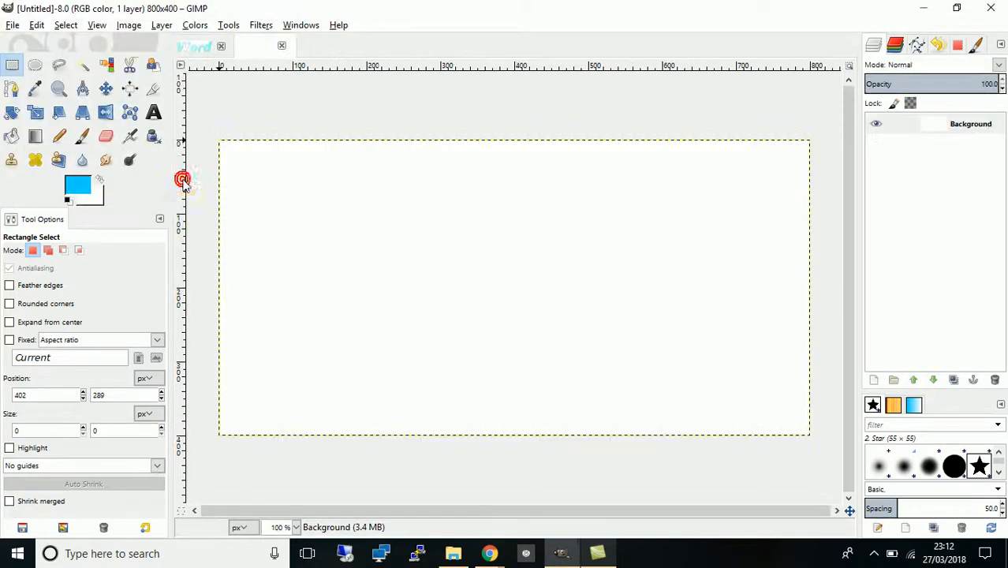
- Select the Text tool and adjust the light blue foreground colour in the colour picker
{"action": "left_click", "coordinate": [154, 112]}
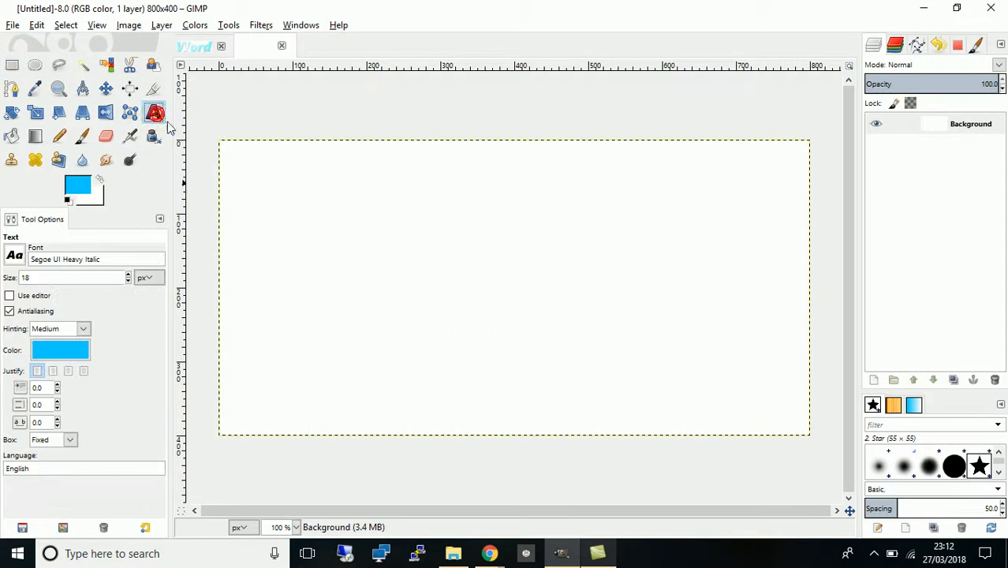
{"action": "left_click", "coordinate": [79, 186]}
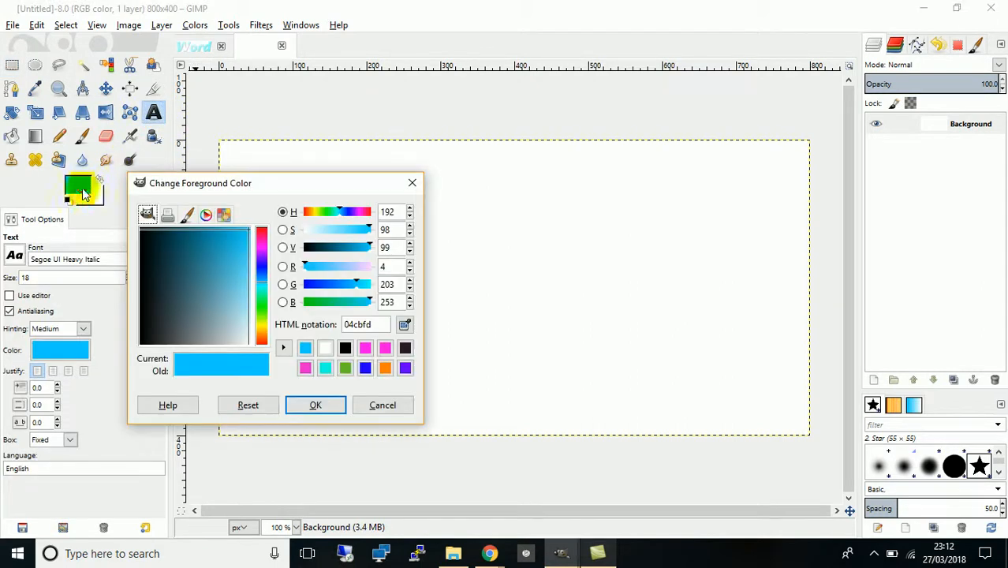
{"action": "left_click_drag", "start_coordinate": [228, 250], "coordinate": [249, 221]}
{"action": "left_click", "coordinate": [316, 407]}
{"action": "left_click_drag", "start_coordinate": [290, 187], "coordinate": [226, 150]}
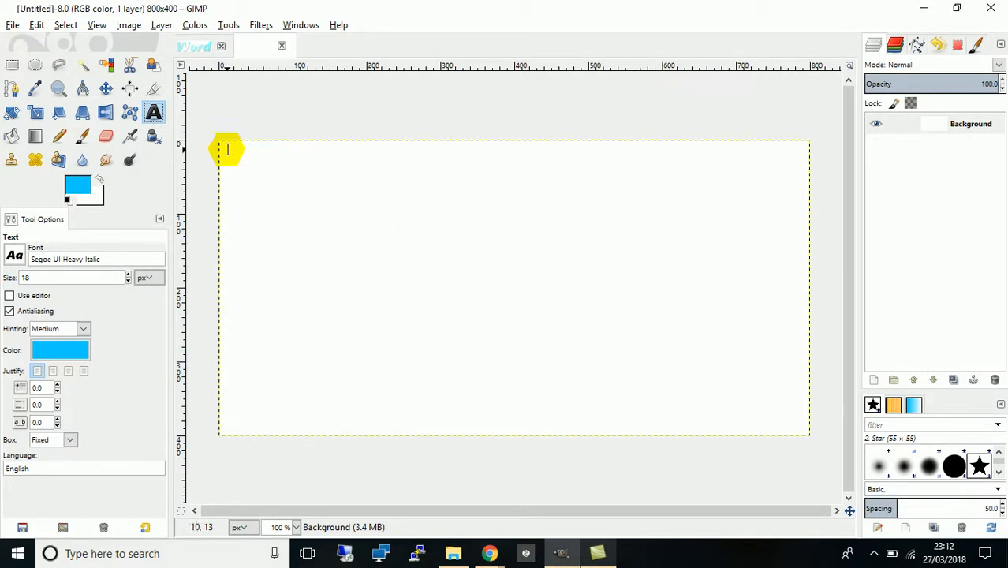
- Draw a text box across the canvas and enter the text Word
{"action": "left_click_drag", "start_coordinate": [288, 179], "coordinate": [796, 386]}
{"action": "left_click", "coordinate": [372, 200]}
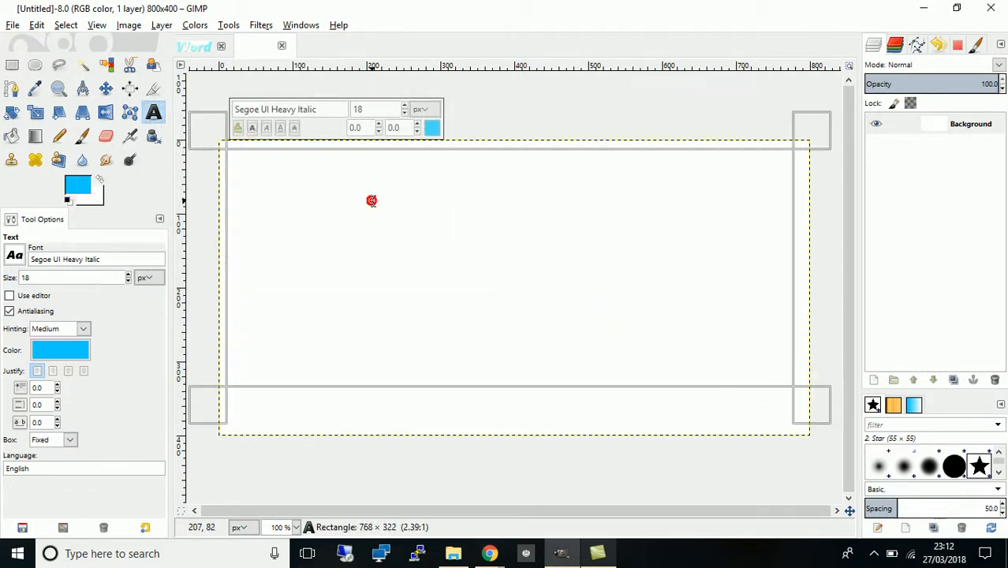
{"action": "type", "text": "Word"}
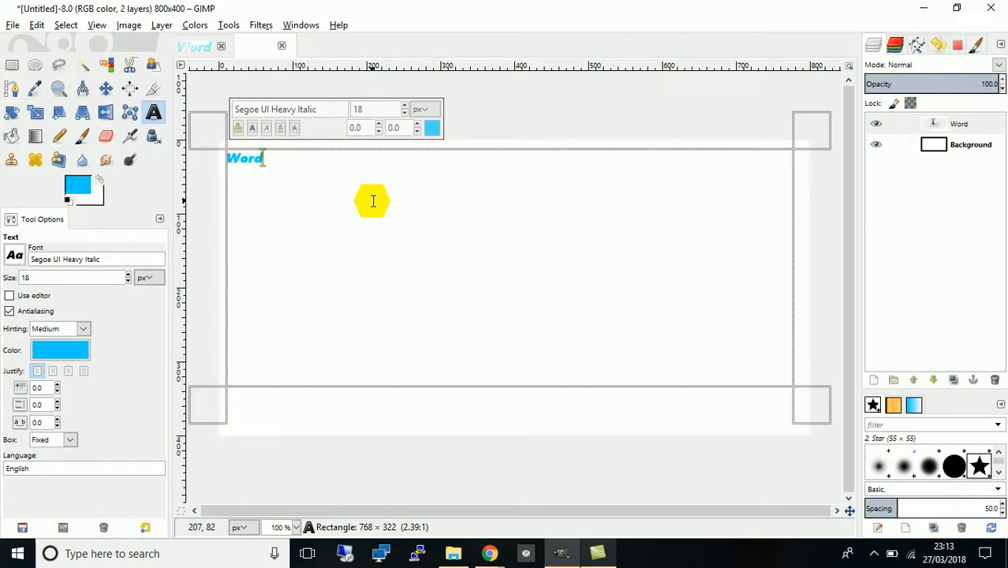
- Select the text and set its font size to 271 px
{"action": "left_click_drag", "start_coordinate": [276, 158], "coordinate": [206, 157]}
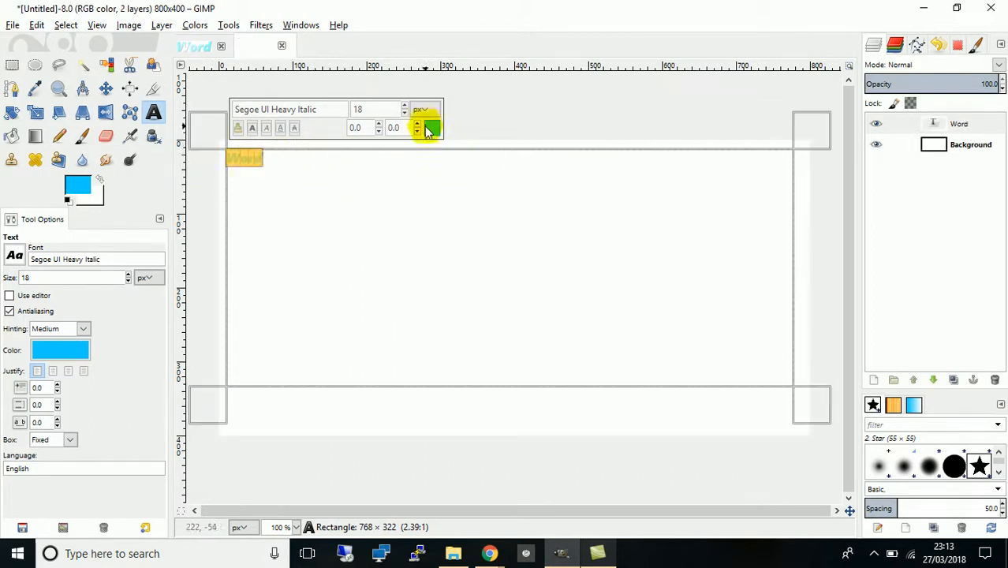
{"action": "left_click", "coordinate": [405, 106]}
{"action": "left_click_drag", "start_coordinate": [405, 108], "coordinate": [405, 108]}
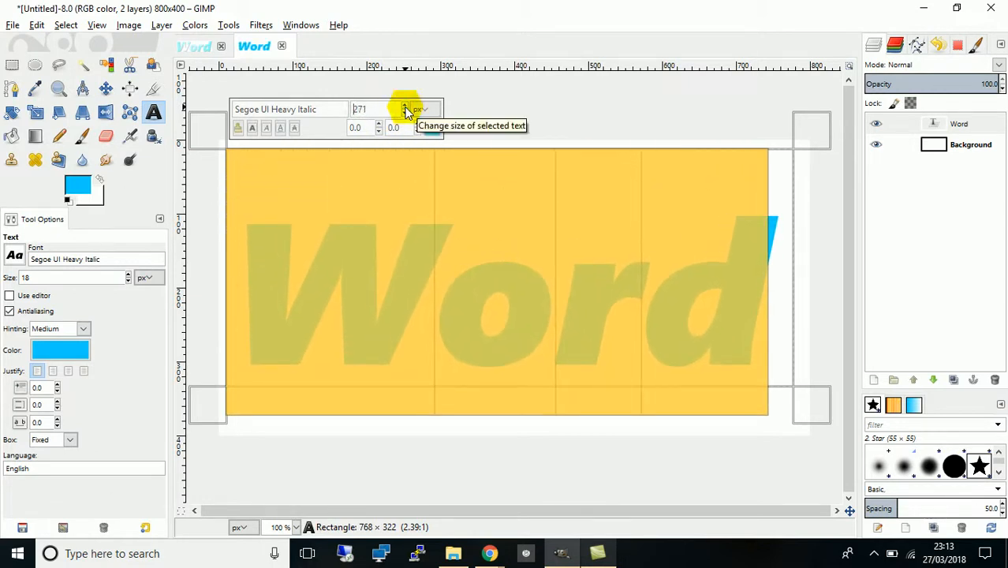
- Move the text layer upward on the canvas with the Move tool
{"action": "left_click", "coordinate": [103, 87]}
{"action": "left_click_drag", "start_coordinate": [417, 278], "coordinate": [418, 249]}
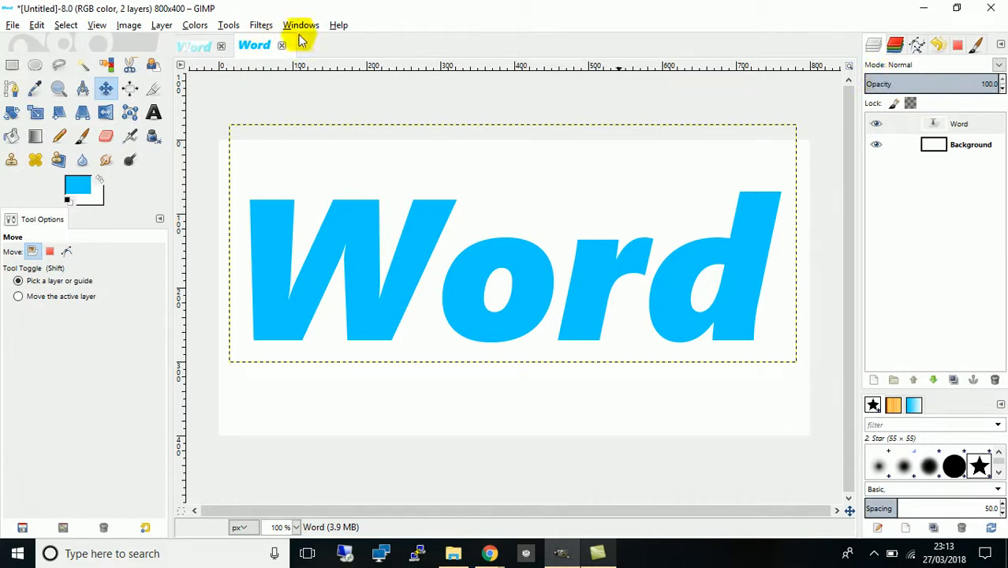
- Apply the Add Bevel filter to the text with a thickness of 4
{"action": "left_click", "coordinate": [260, 25]}
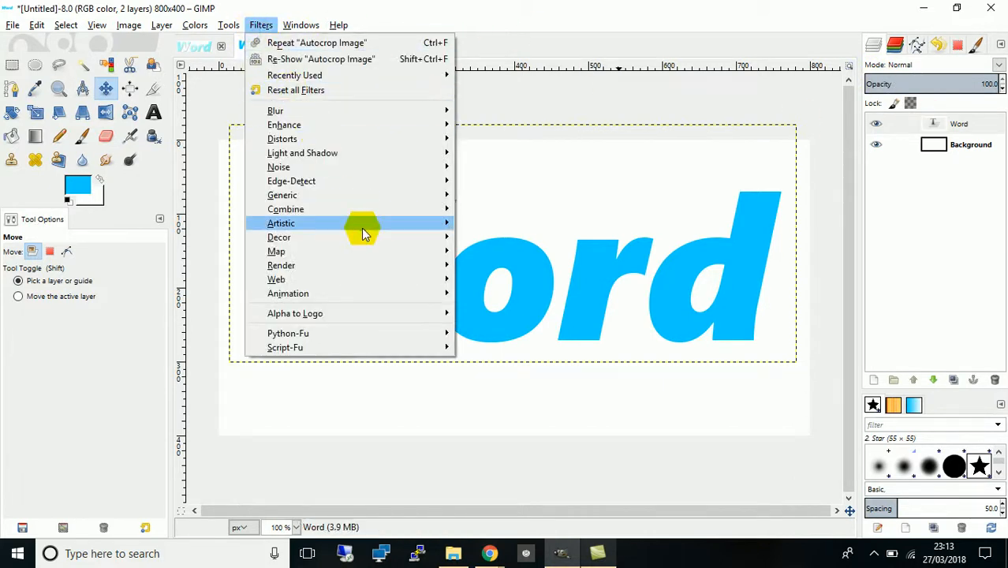
{"action": "mouse_move", "coordinate": [358, 239]}
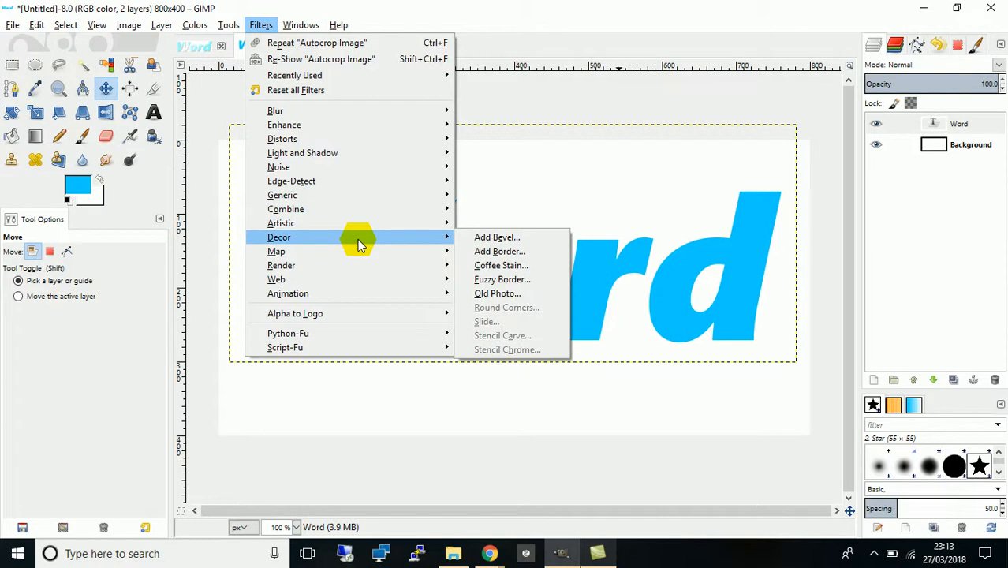
{"action": "left_click", "coordinate": [509, 237]}
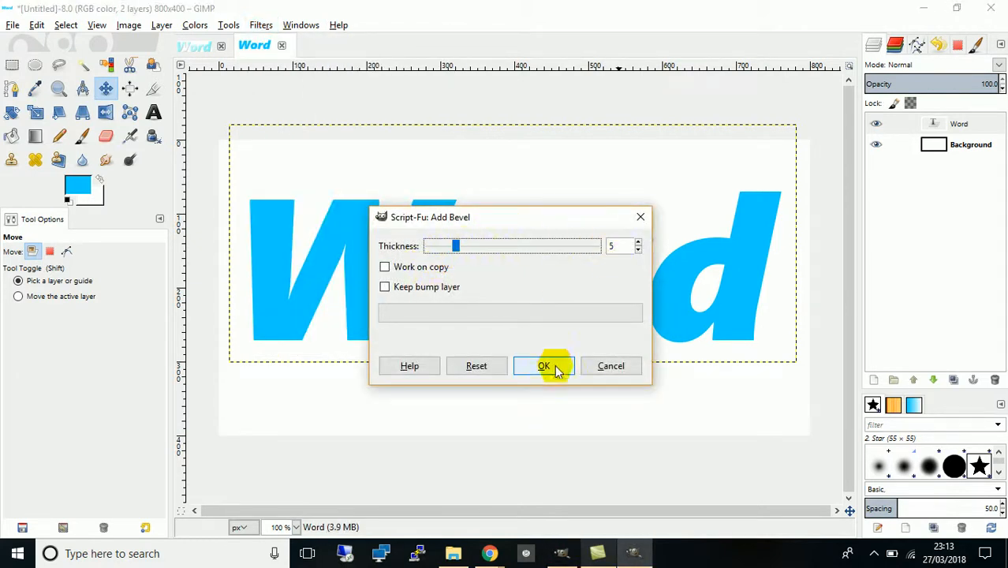
{"action": "left_click_drag", "start_coordinate": [456, 253], "coordinate": [450, 248]}
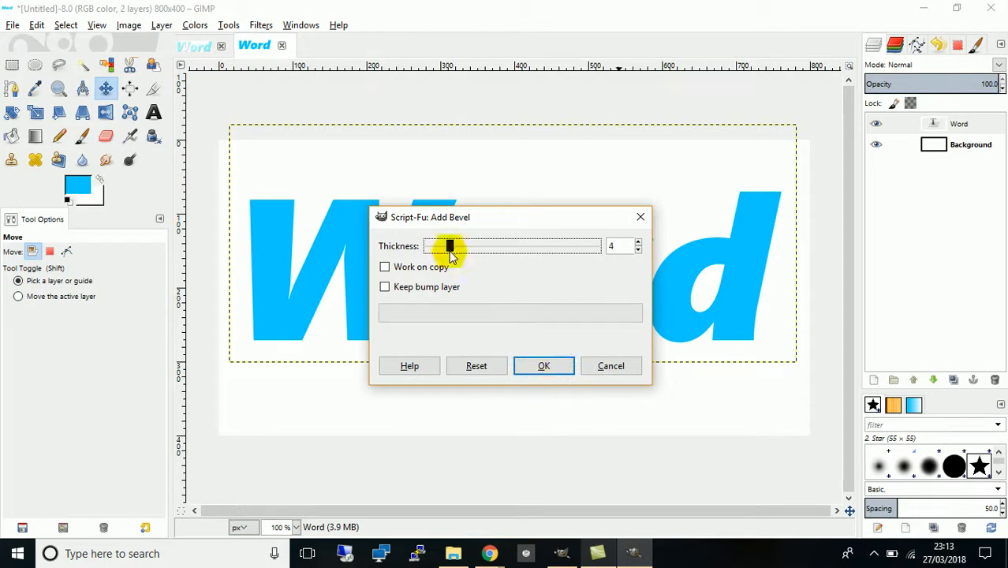
{"action": "left_click", "coordinate": [536, 366]}
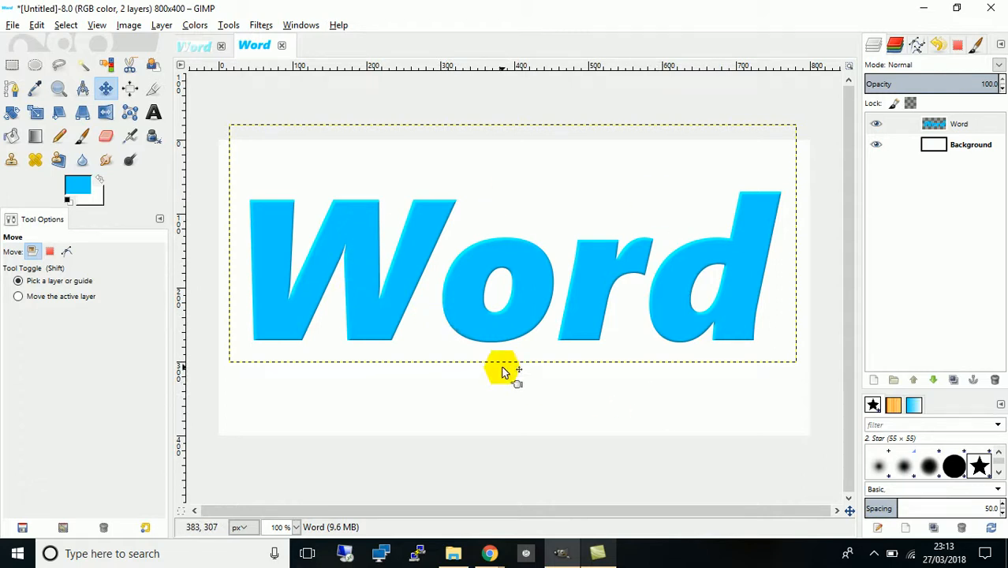
- Add a drop shadow with offset 4, 4, blur radius 15 and opacity 60
{"action": "left_click", "coordinate": [261, 26]}
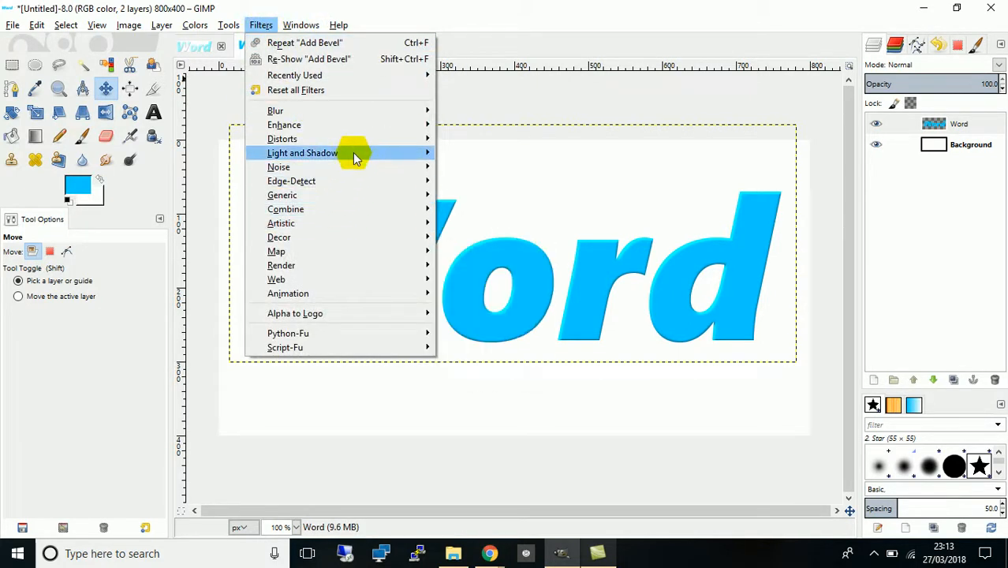
{"action": "mouse_move", "coordinate": [352, 153]}
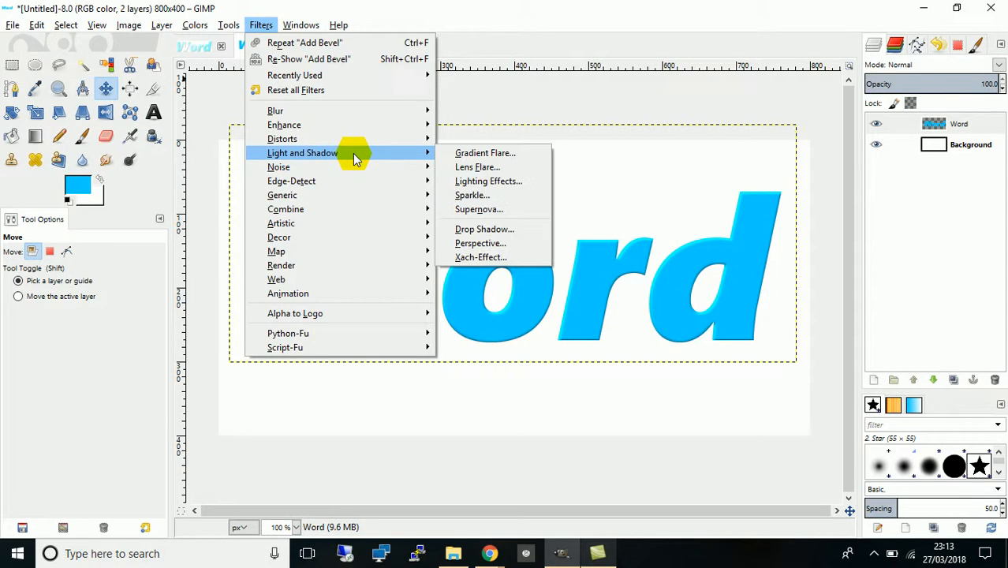
{"action": "left_click", "coordinate": [494, 229]}
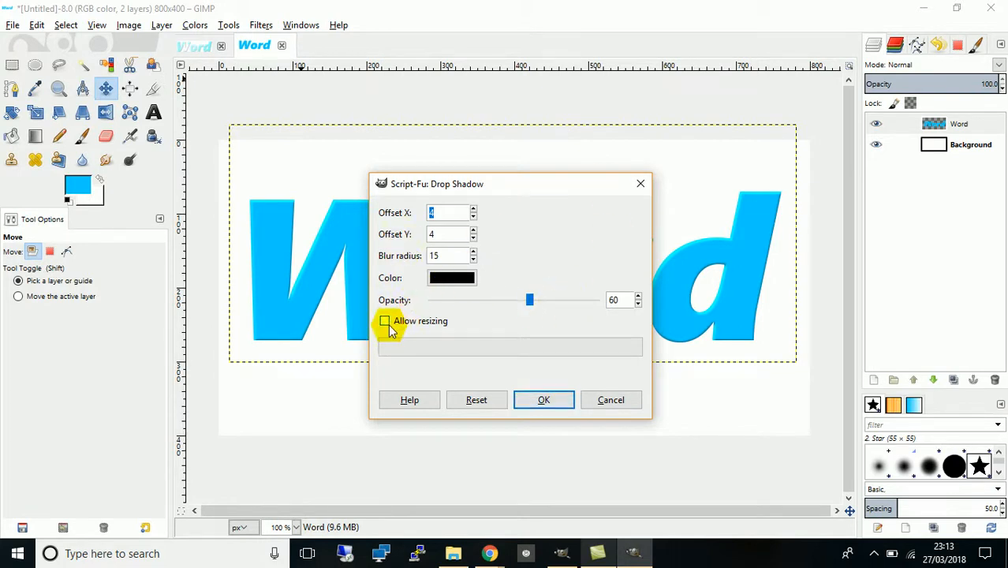
{"action": "left_click", "coordinate": [546, 400]}
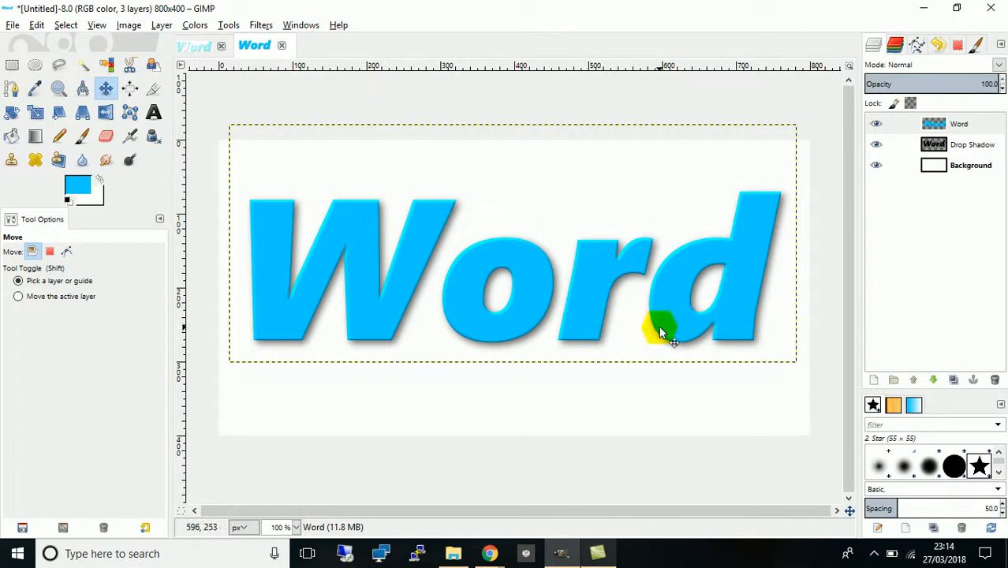
- Apply a lens flare centred at about X 218, Y 221
{"action": "left_click", "coordinate": [267, 29]}
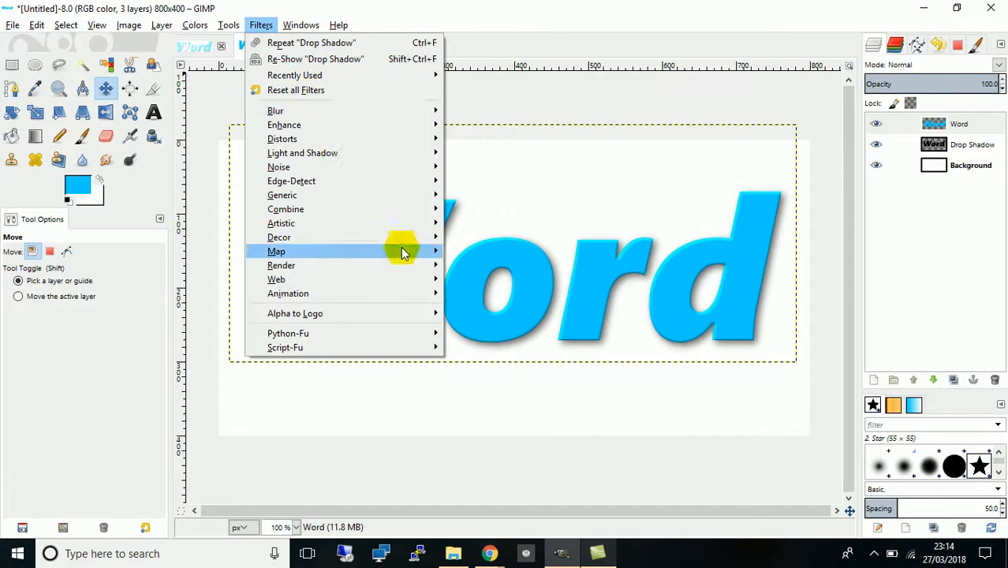
{"action": "mouse_move", "coordinate": [385, 156]}
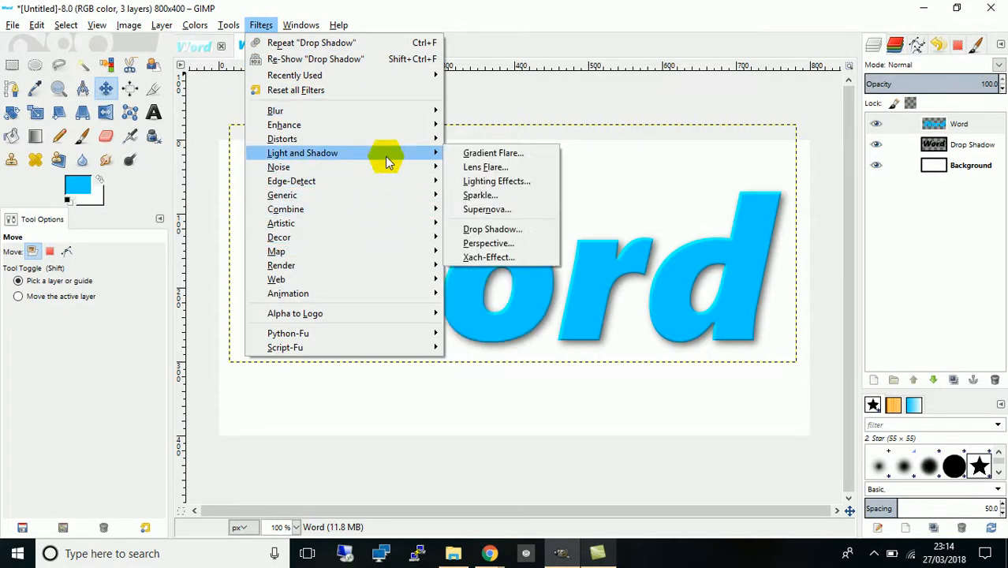
{"action": "left_click", "coordinate": [477, 168]}
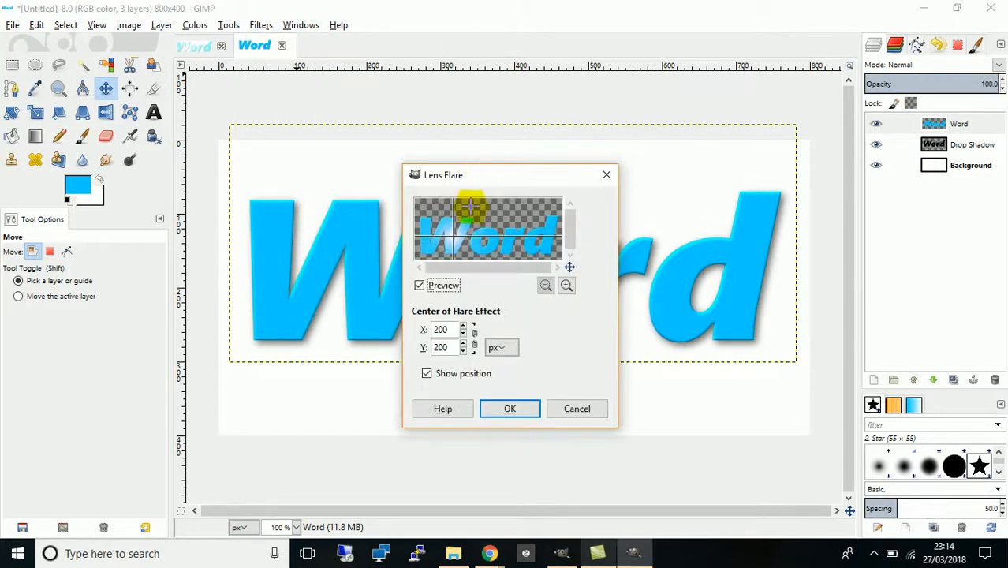
{"action": "mouse_move", "coordinate": [451, 232]}
{"action": "left_mouse_down"}
{"action": "mouse_move", "coordinate": [462, 237]}
{"action": "mouse_move", "coordinate": [455, 240]}
{"action": "left_mouse_up"}
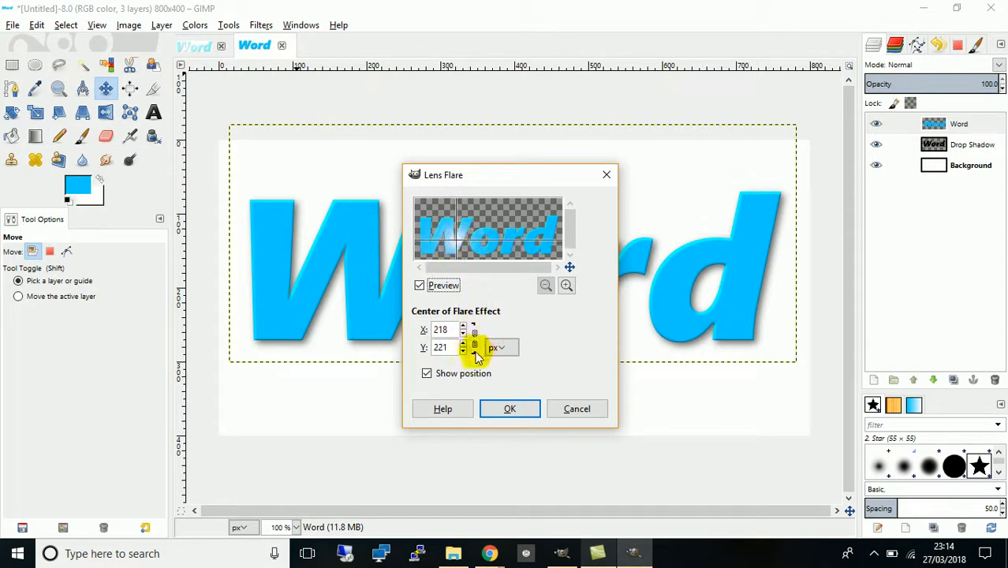
{"action": "left_click", "coordinate": [512, 409]}
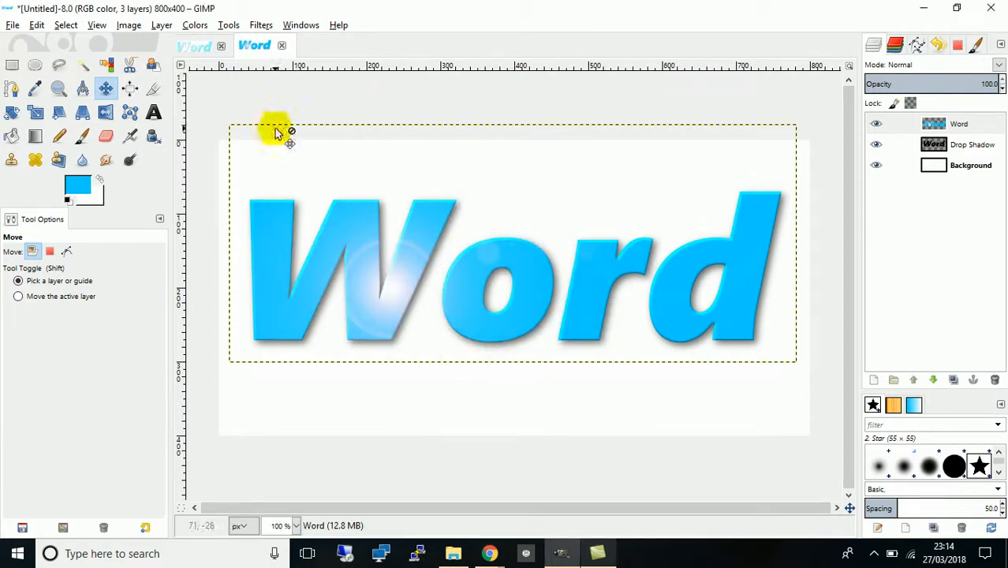
- Open the Supernova filter and set its random hue to 0
{"action": "left_click", "coordinate": [261, 25]}
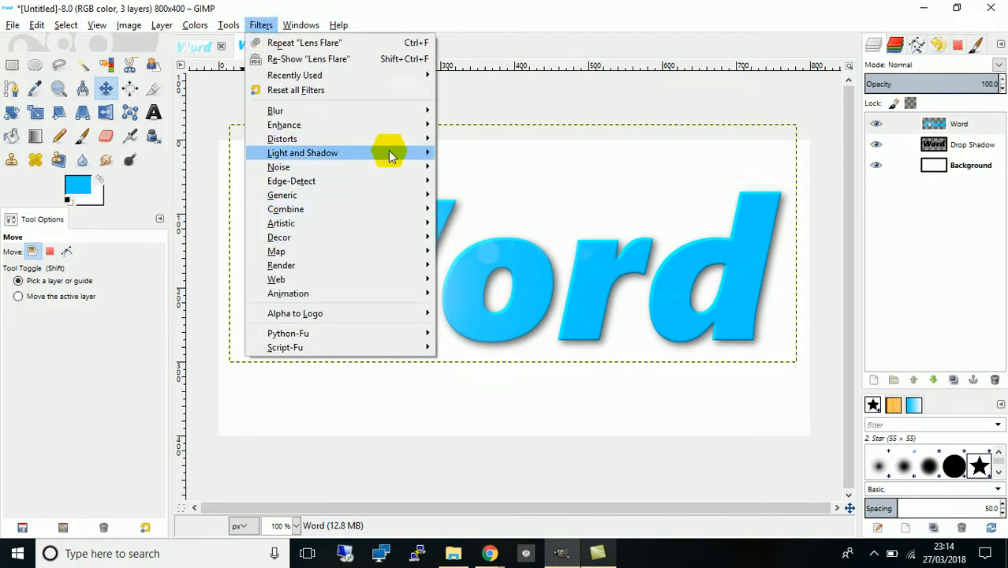
{"action": "mouse_move", "coordinate": [388, 153]}
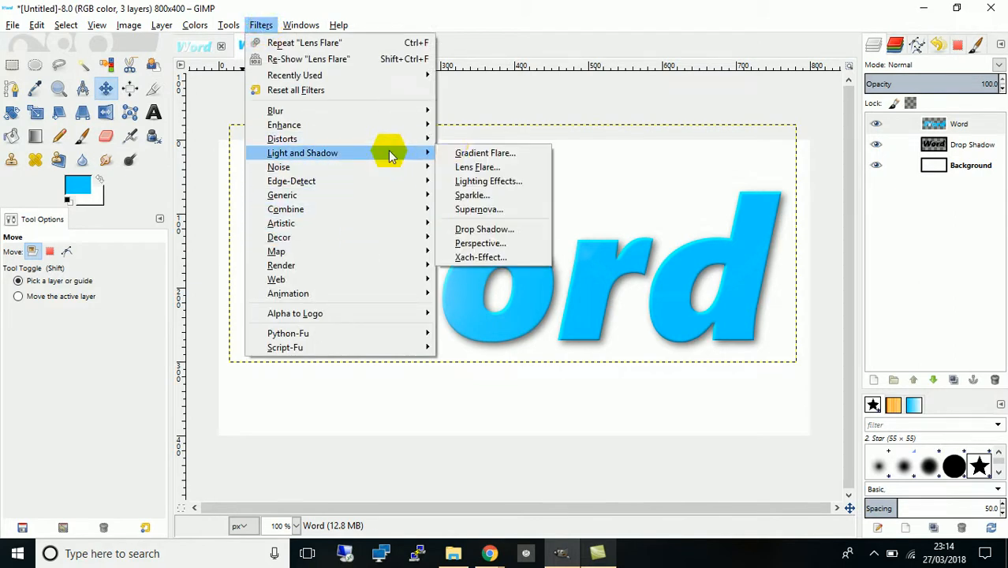
{"action": "left_click", "coordinate": [479, 209]}
{"action": "left_click_drag", "start_coordinate": [490, 170], "coordinate": [491, 173]}
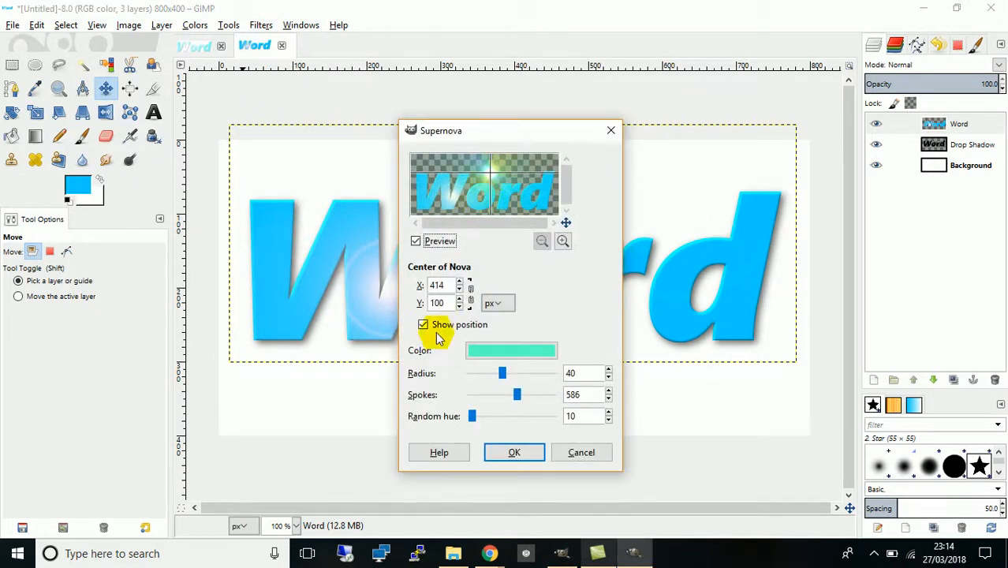
{"action": "left_click_drag", "start_coordinate": [473, 417], "coordinate": [471, 424]}
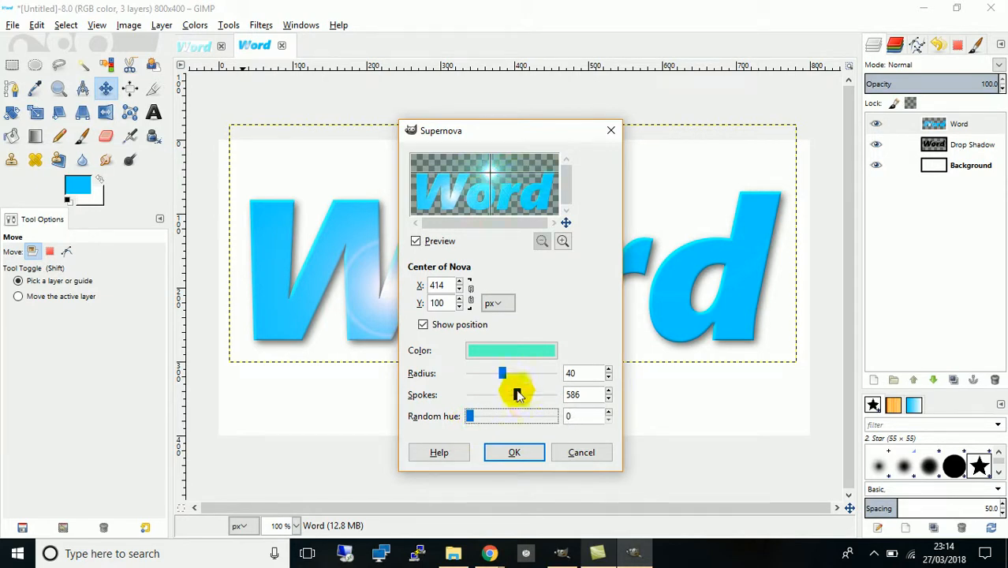
- Set the supernova spokes to 1024 and its colour to white ffffff
{"action": "left_click_drag", "start_coordinate": [500, 373], "coordinate": [562, 419]}
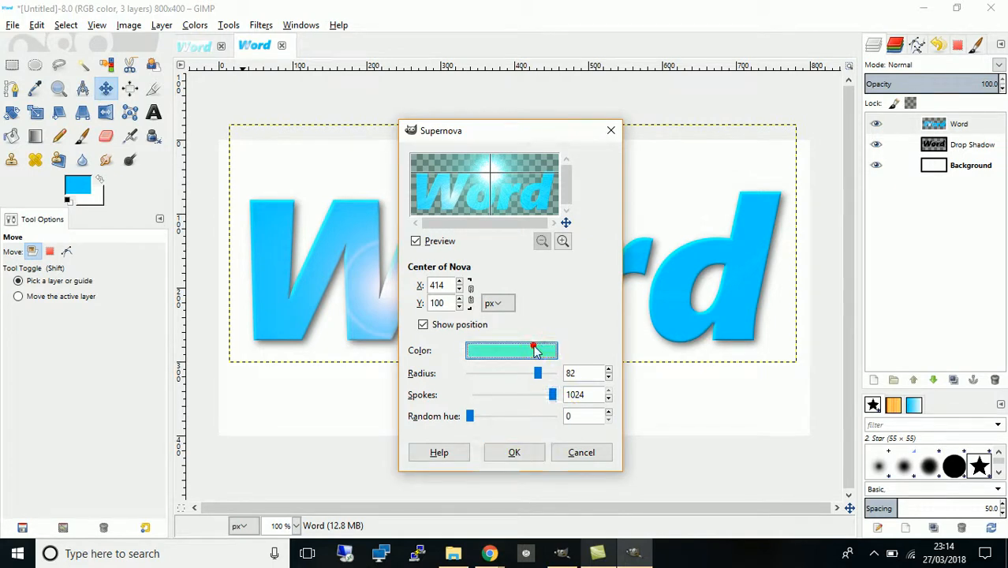
{"action": "left_click", "coordinate": [534, 347]}
{"action": "left_click_drag", "start_coordinate": [477, 328], "coordinate": [500, 364]}
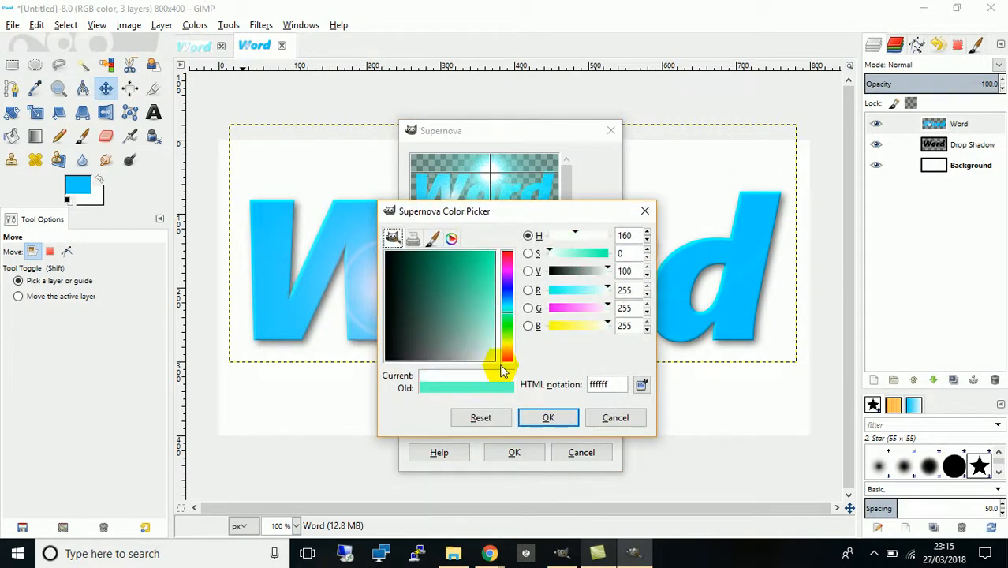
{"action": "left_click", "coordinate": [537, 415]}
- Change the supernova colour to light blue 49ceef in its colour picker
{"action": "left_click", "coordinate": [537, 375]}
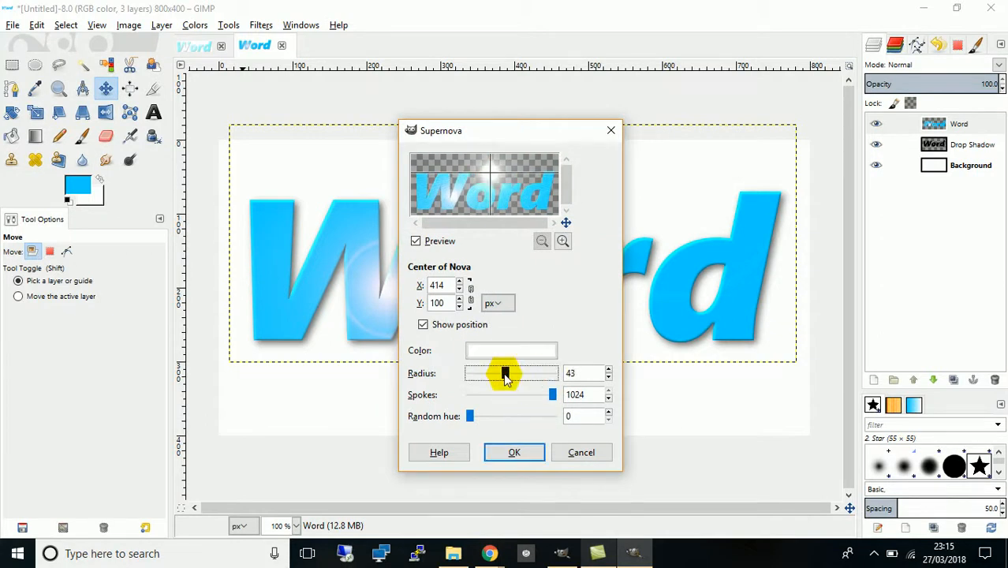
{"action": "left_click_drag", "start_coordinate": [504, 374], "coordinate": [499, 376]}
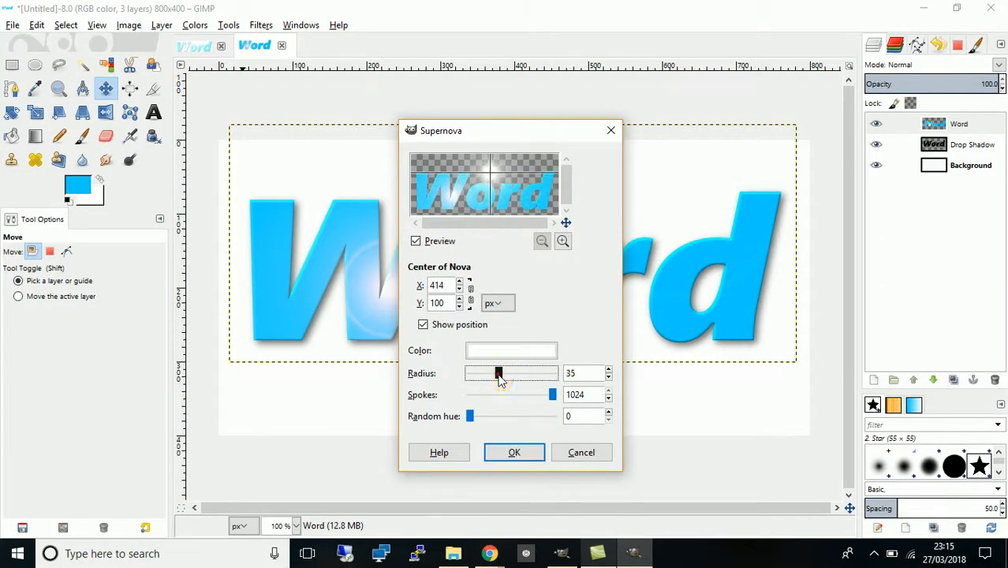
{"action": "left_click", "coordinate": [511, 352]}
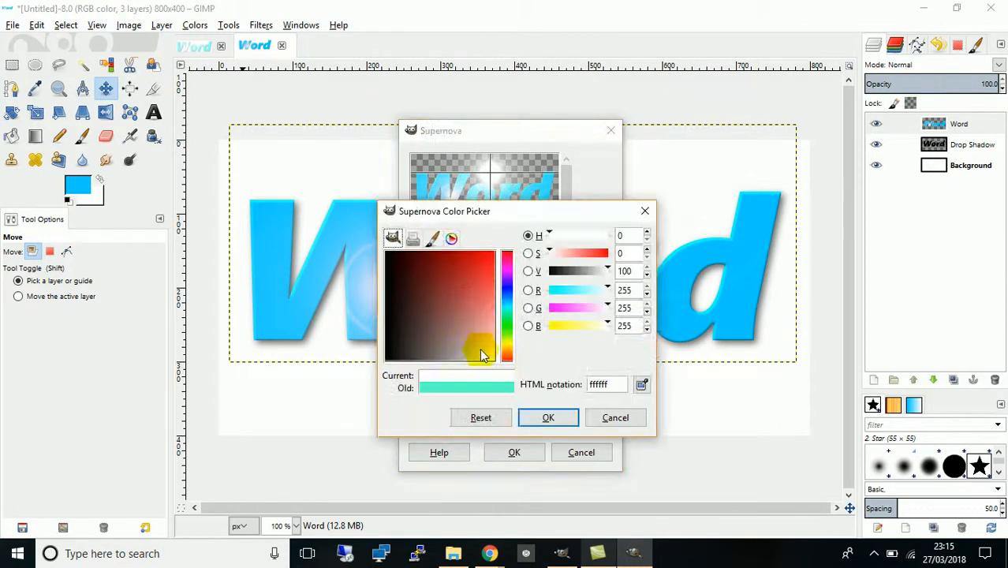
{"action": "left_click_drag", "start_coordinate": [505, 314], "coordinate": [513, 308]}
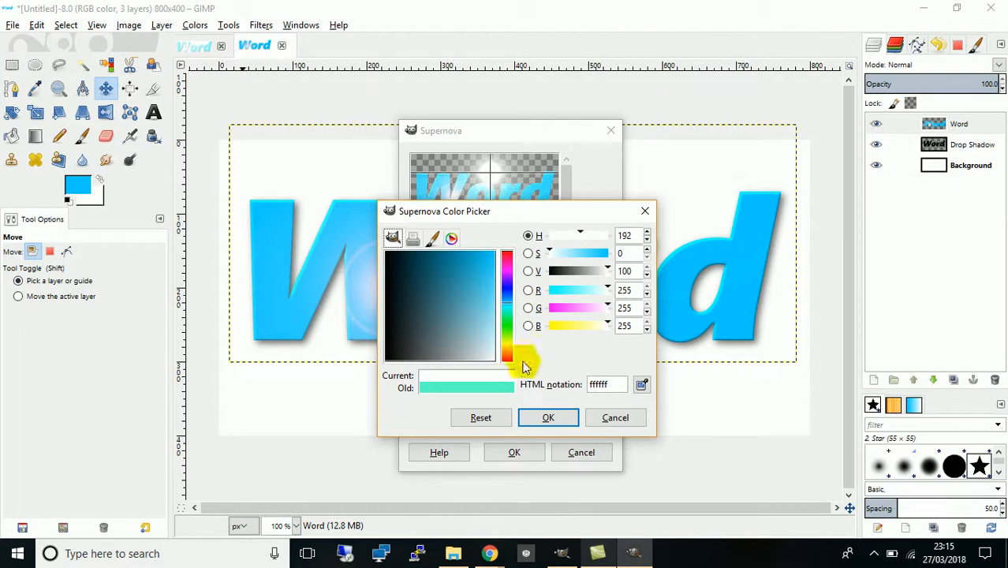
{"action": "left_click", "coordinate": [538, 422]}
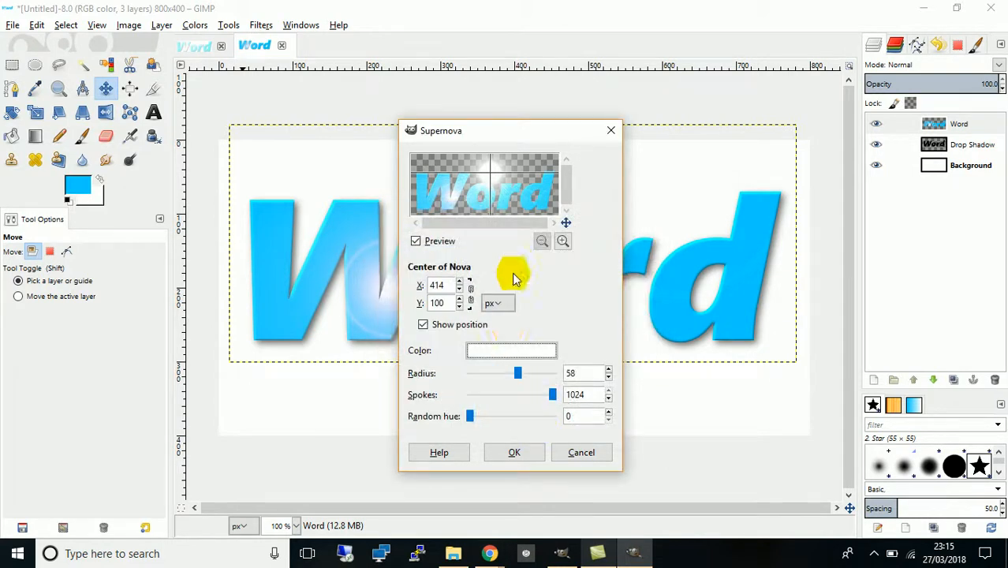
{"action": "left_click", "coordinate": [488, 350]}
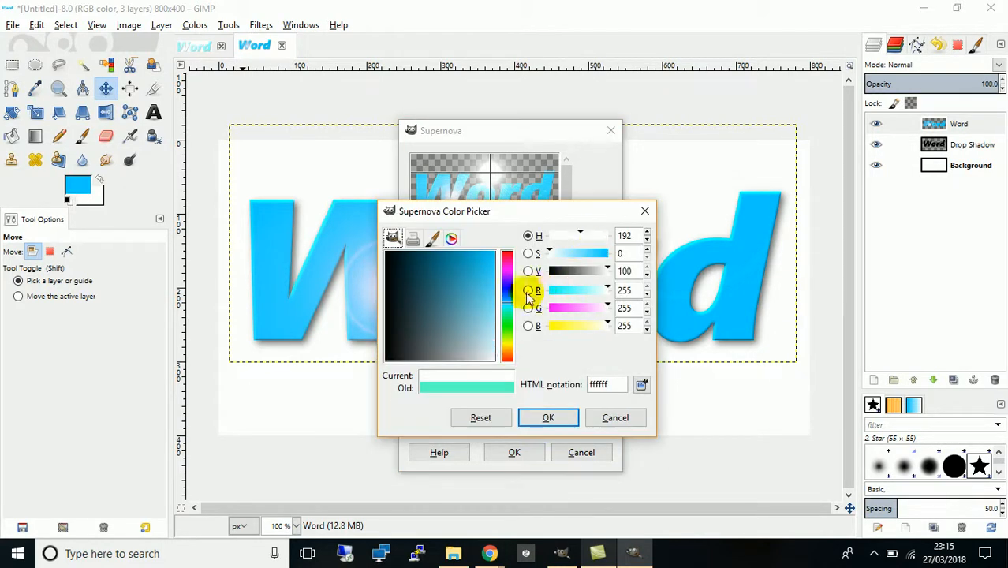
{"action": "left_click", "coordinate": [489, 292]}
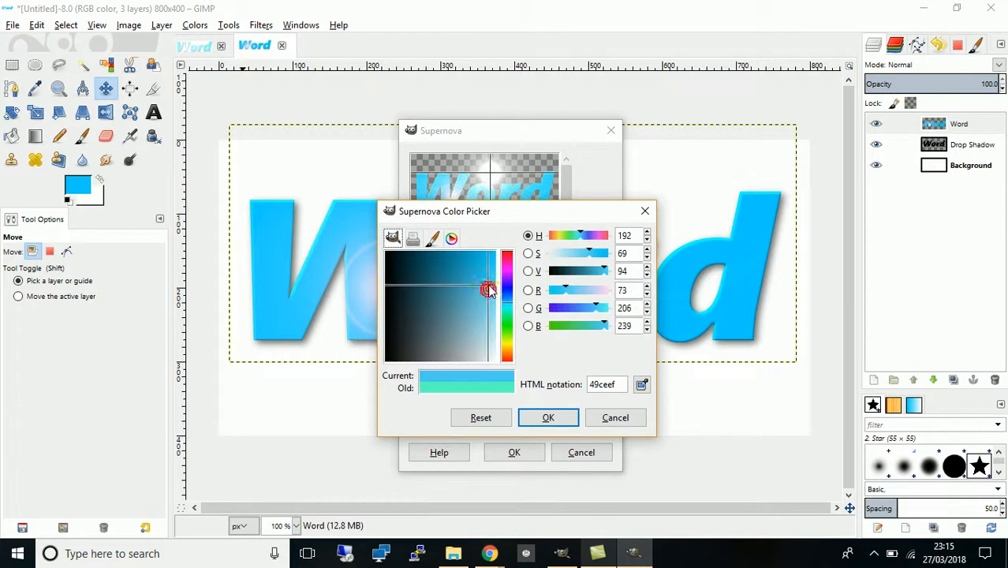
{"action": "left_click", "coordinate": [549, 418]}
{"action": "mouse_move", "coordinate": [518, 372]}
{"action": "left_mouse_down"}
{"action": "mouse_move", "coordinate": [510, 382]}
{"action": "mouse_move", "coordinate": [506, 372]}
{"action": "left_mouse_up"}
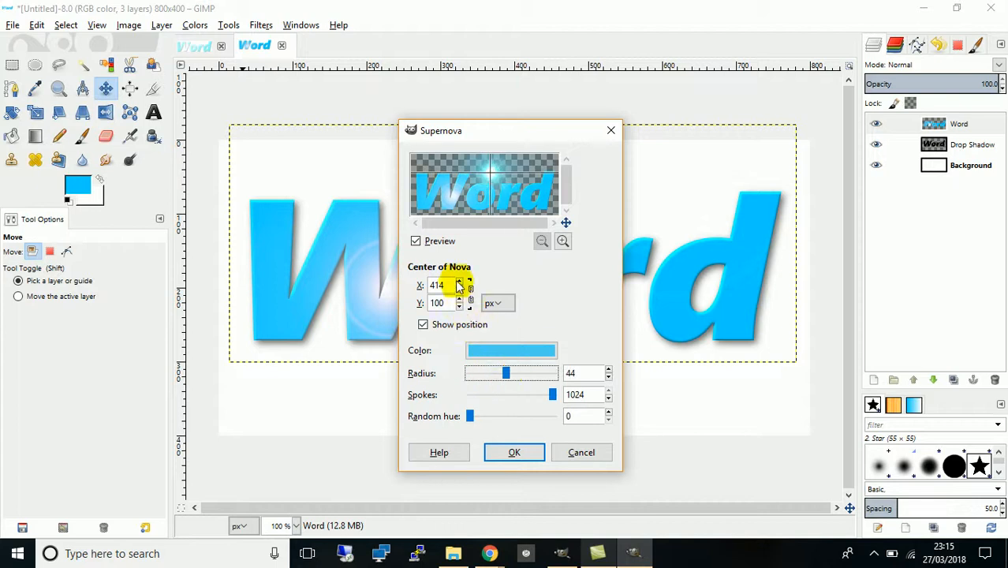
- Move the supernova centre to about X 410, Y 77, set its radius to 80 and apply the filter
{"action": "left_click", "coordinate": [460, 307]}
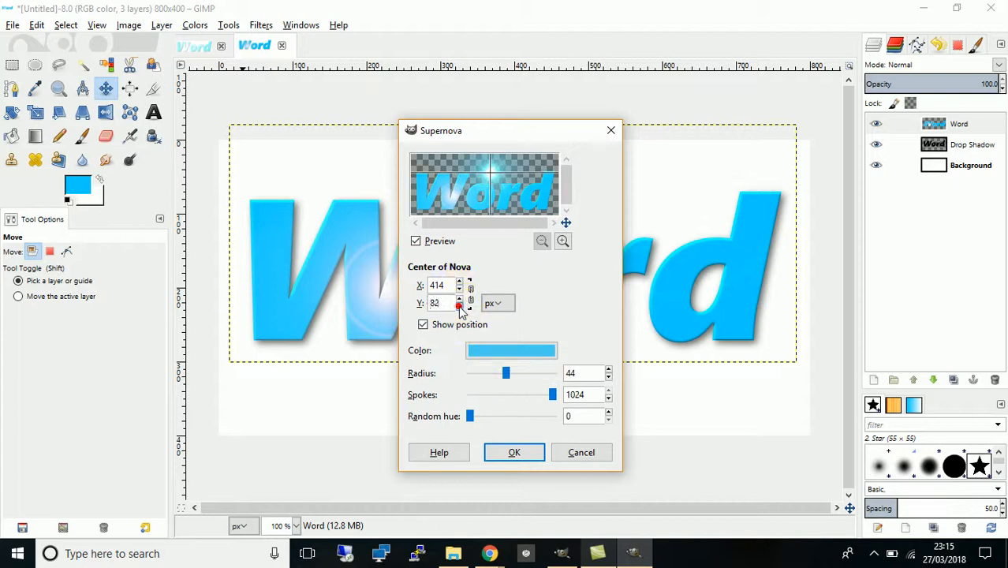
{"action": "left_click_drag", "start_coordinate": [490, 158], "coordinate": [489, 168]}
{"action": "left_click_drag", "start_coordinate": [507, 373], "coordinate": [536, 377]}
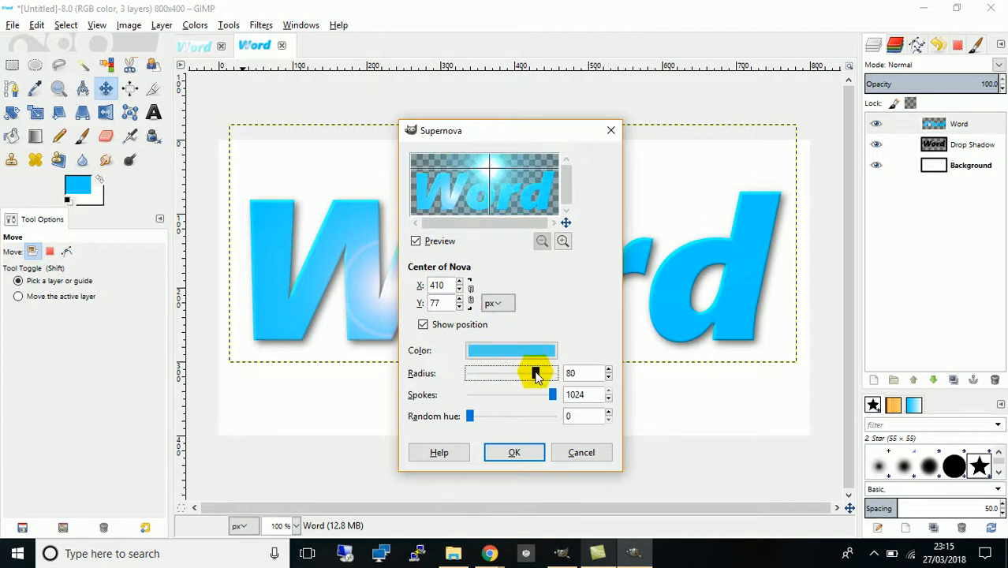
{"action": "left_click", "coordinate": [513, 452]}
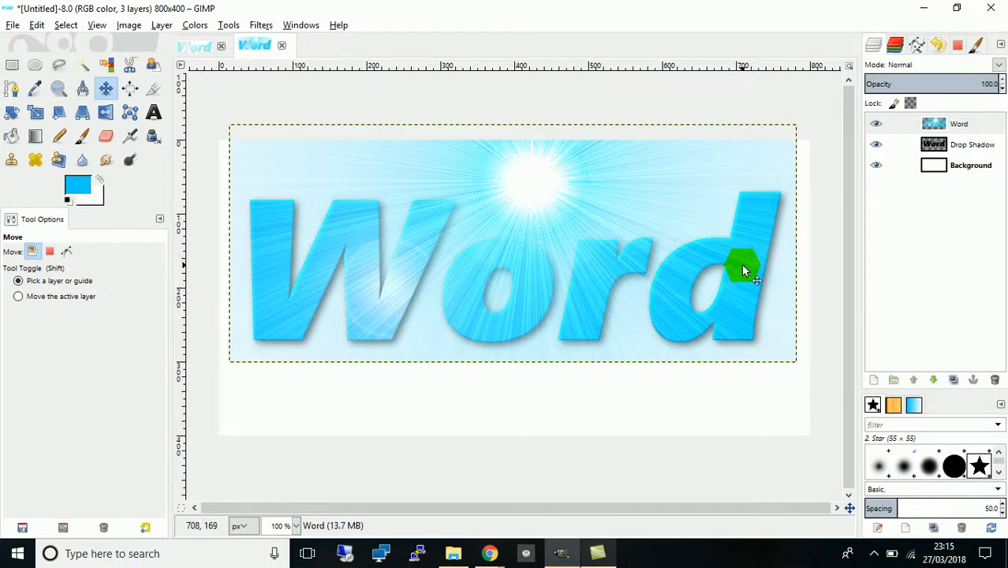
- Set the Word layer's blend mode to Addition
{"action": "left_click", "coordinate": [999, 65]}
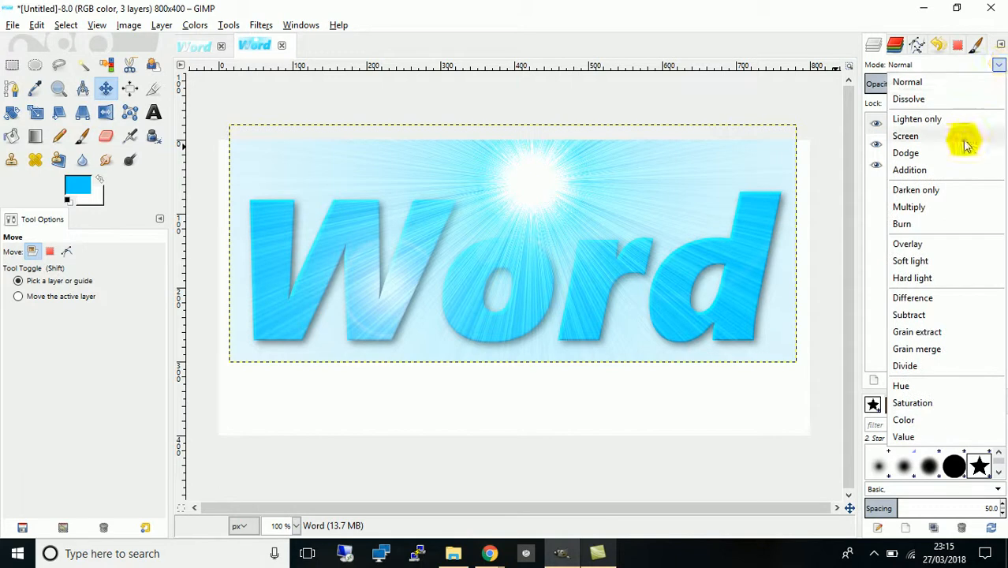
{"action": "left_click", "coordinate": [940, 171]}
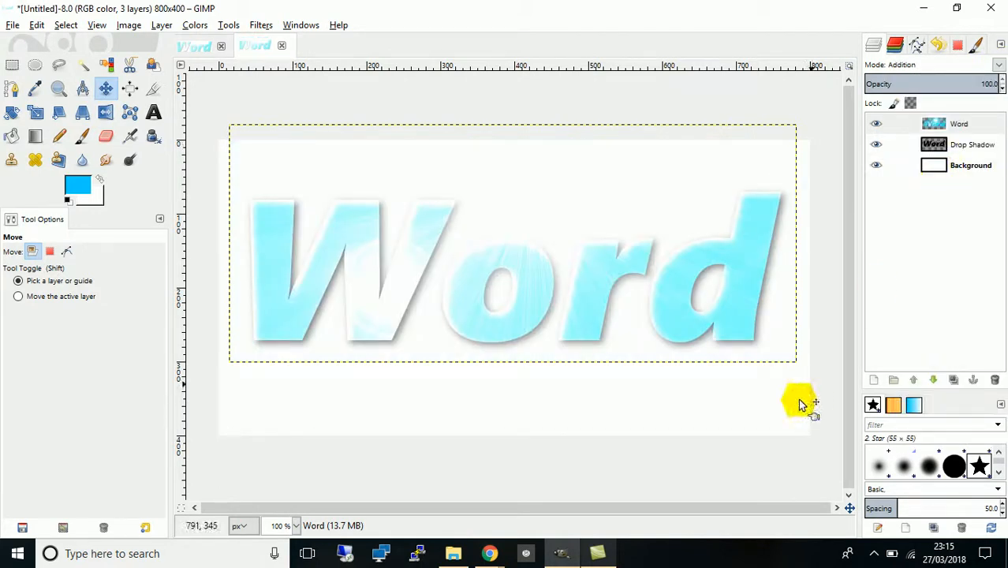
{"action": "left_click", "coordinate": [873, 554]}
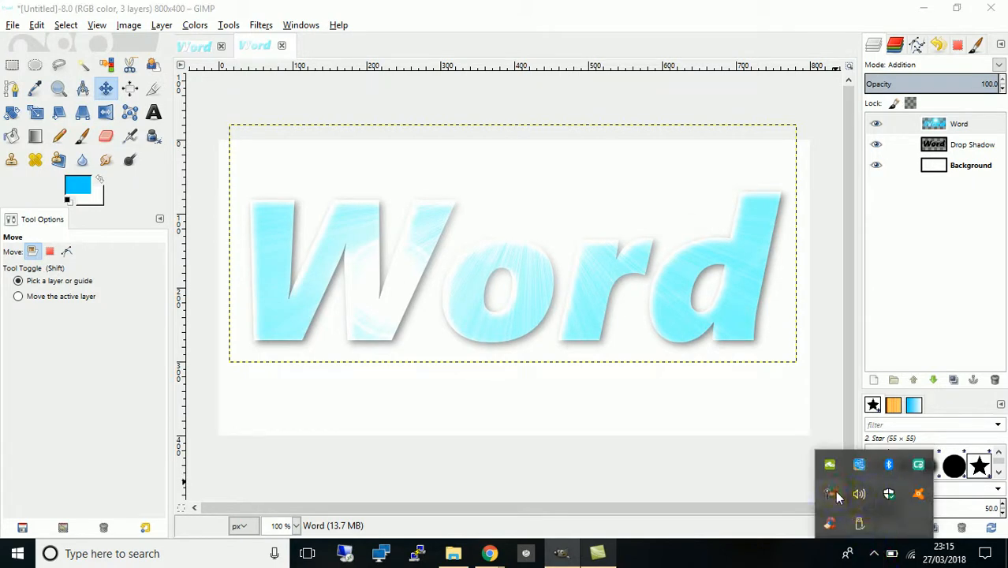